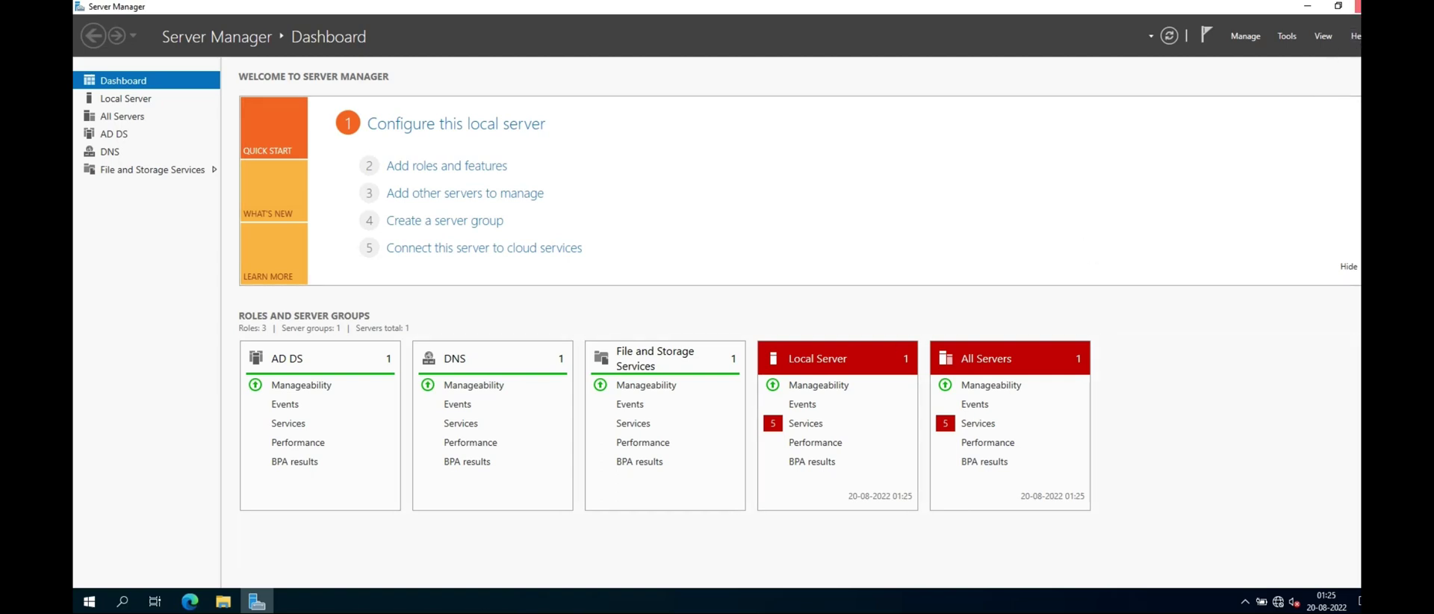
Open Server Manager and start the Add Roles and Features Wizard.
left_click(89, 602)
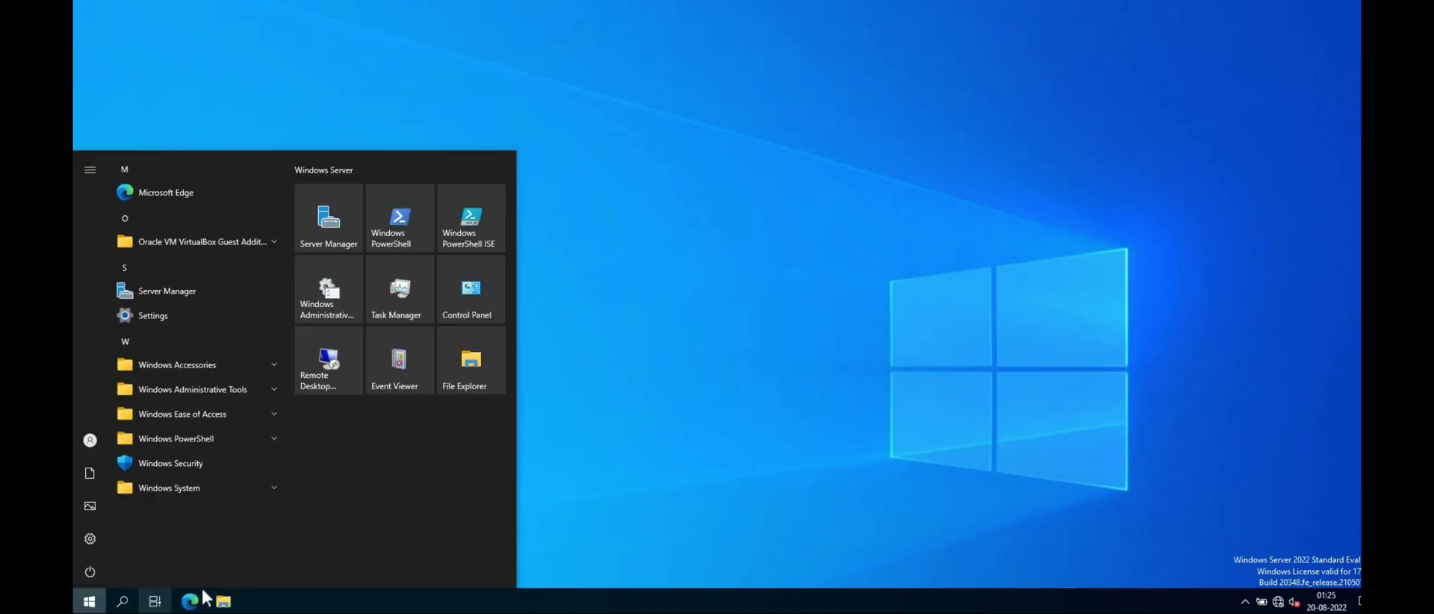
left_click(328, 238)
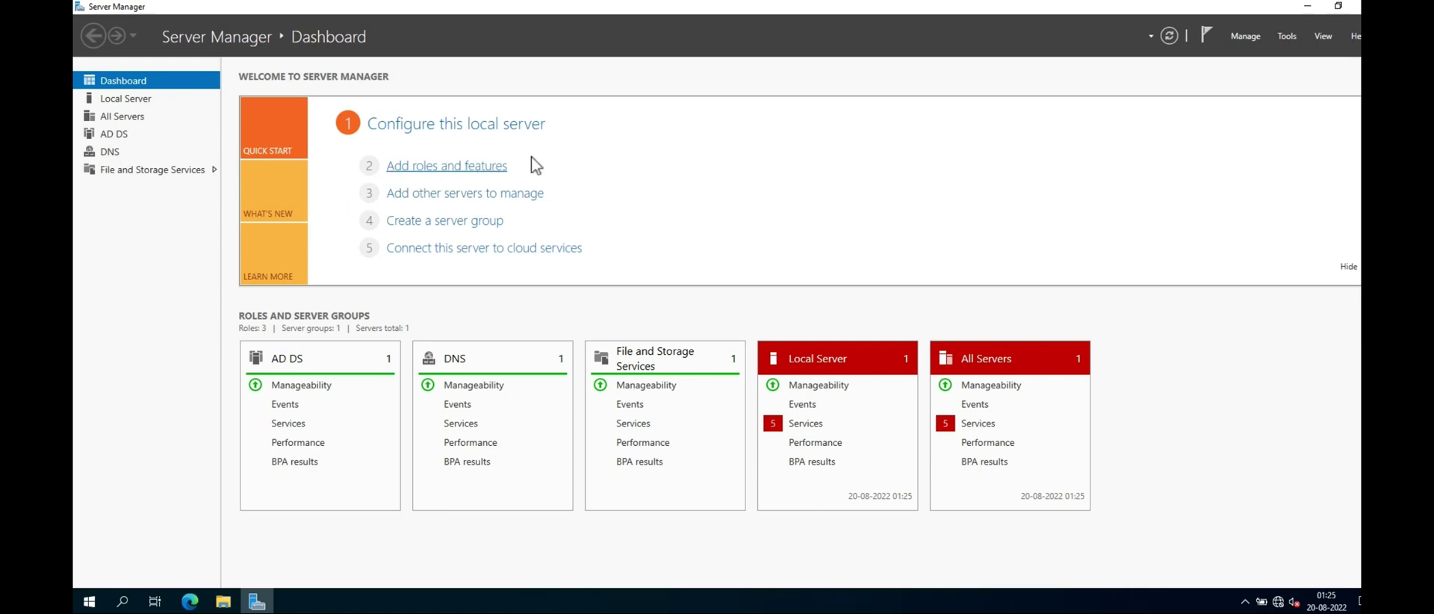
left_click(1246, 39)
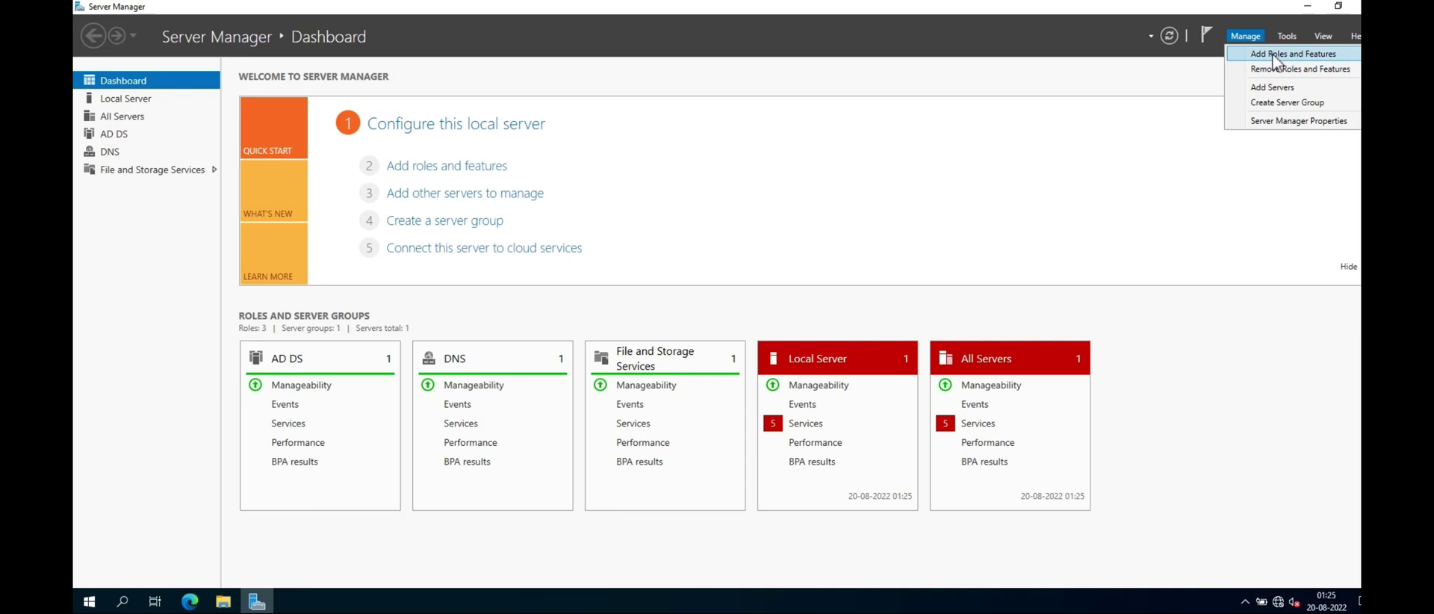
left_click(925, 180)
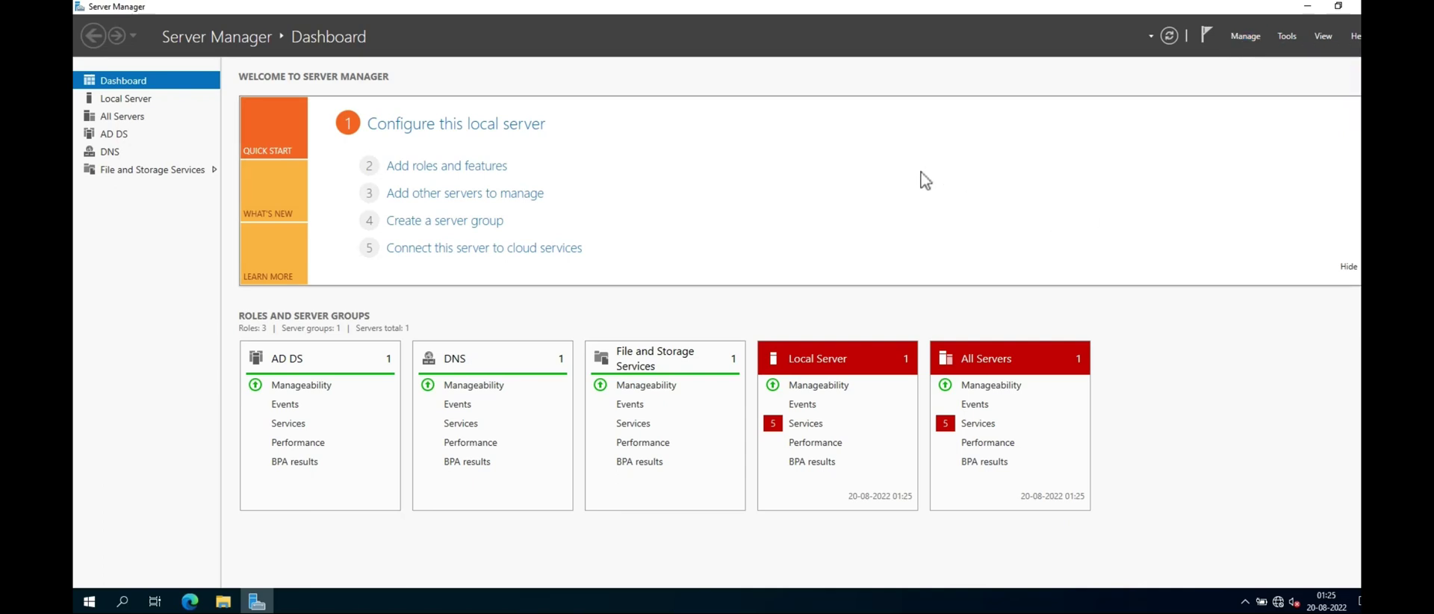
left_click(484, 165)
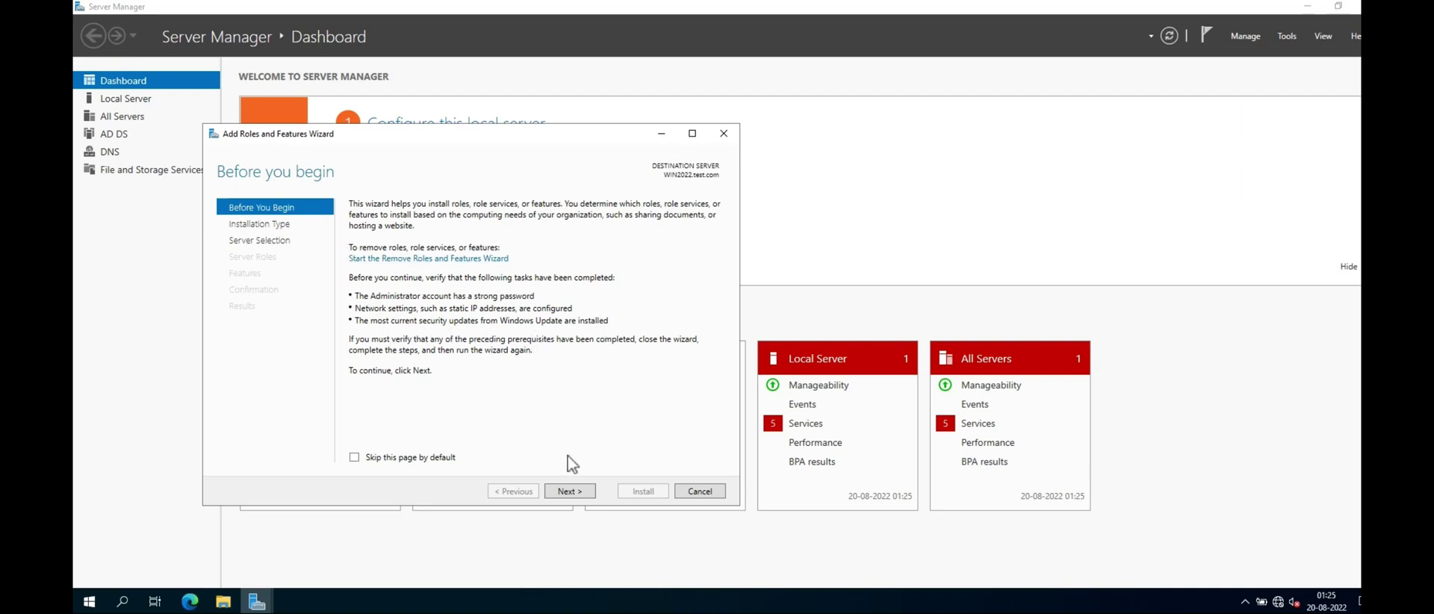
Choose a role-based or feature-based installation with WIN2022.test.com from the server pool as the destination server.
left_click(569, 492)
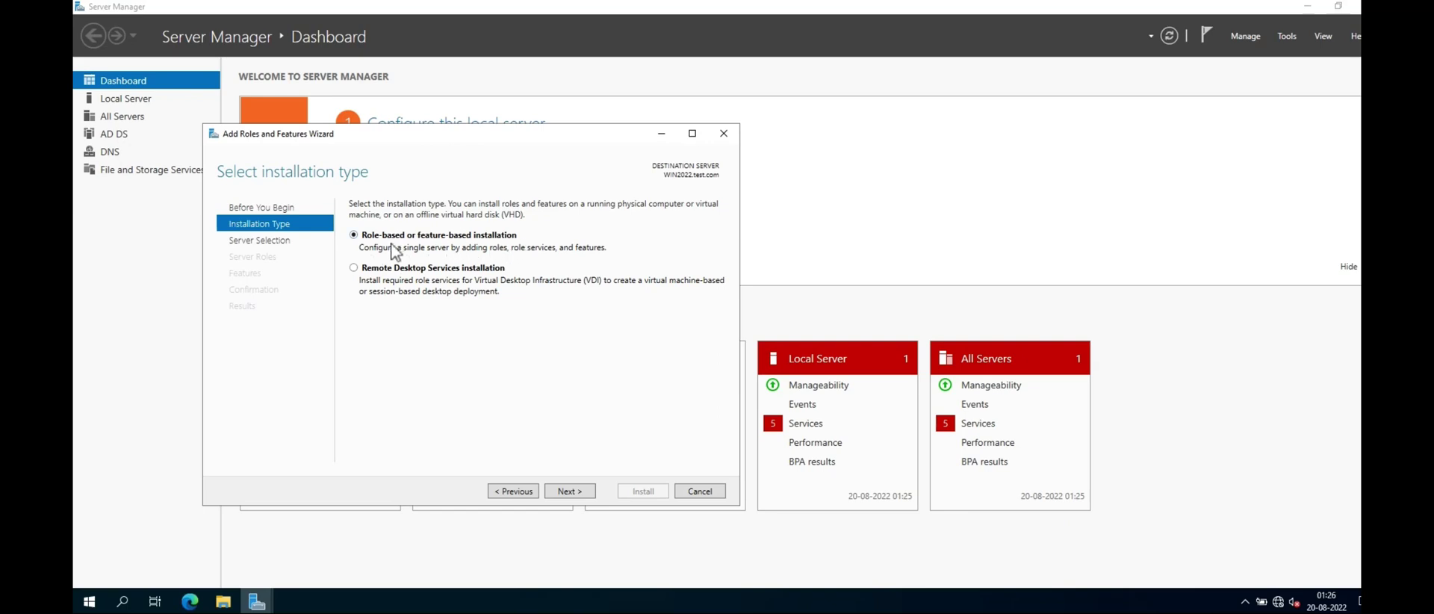
left_click(570, 490)
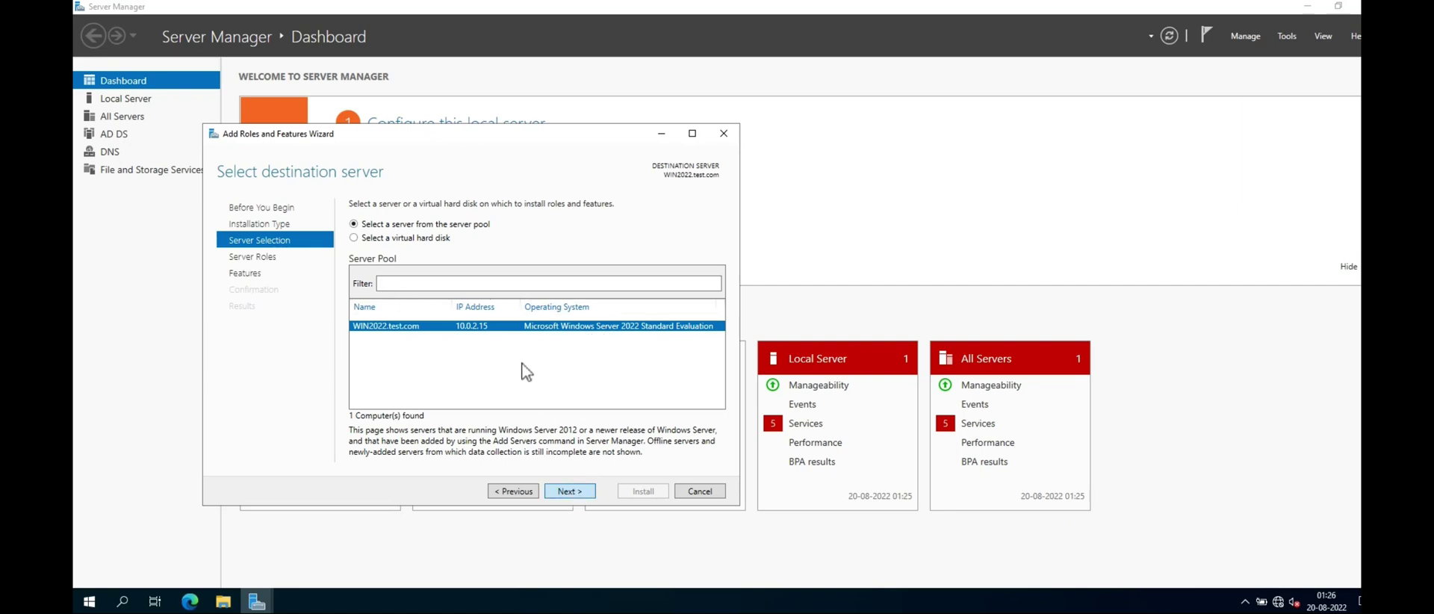
key("Return")
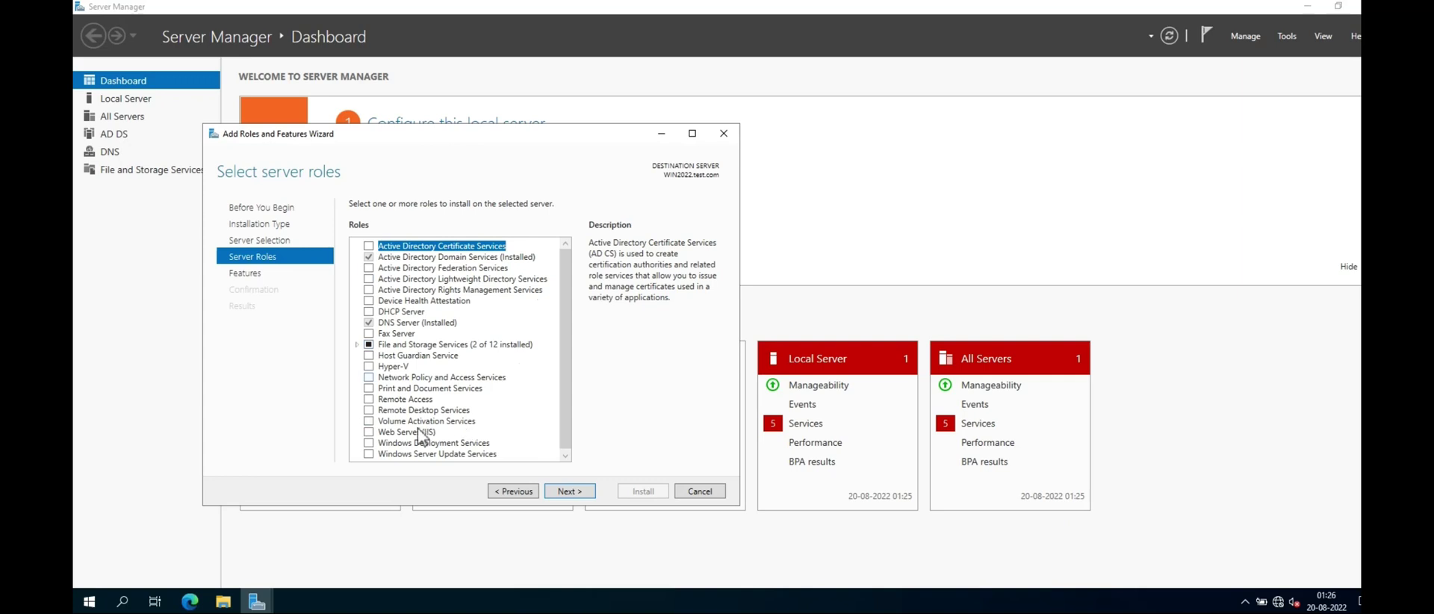
Add the Web Server (IIS) role with its management tools, keep the default features, and continue to the role services.
left_click(369, 432)
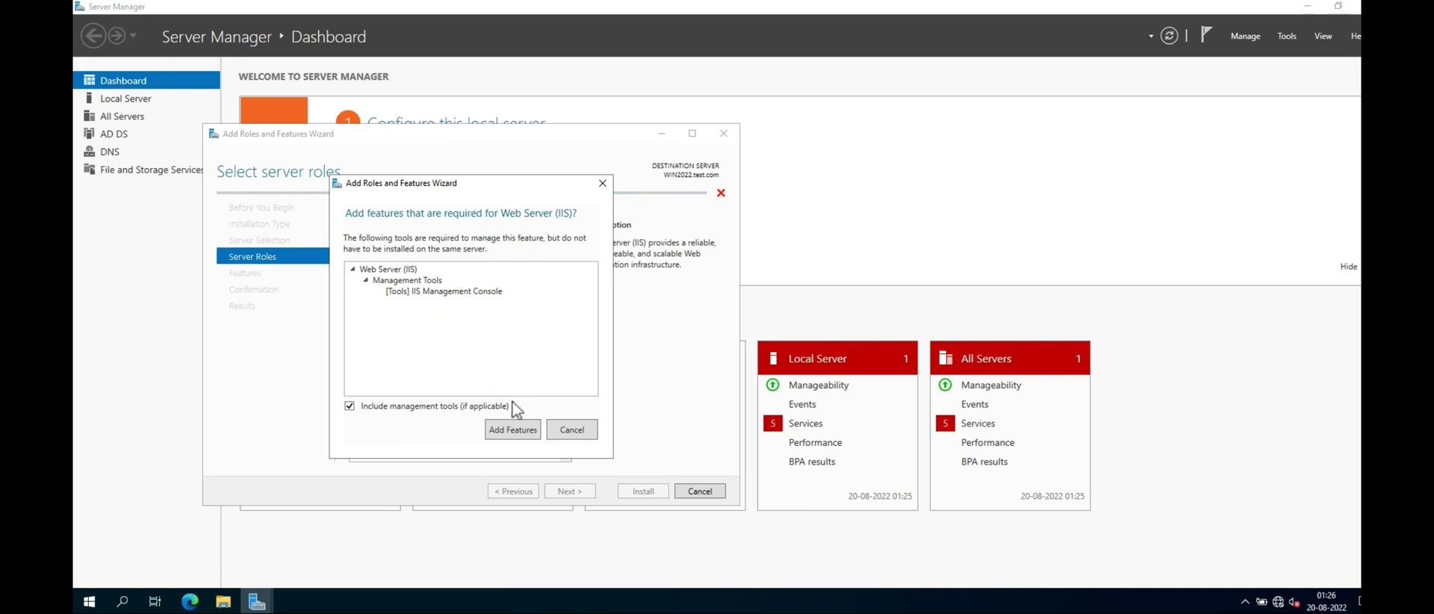
left_click(512, 430)
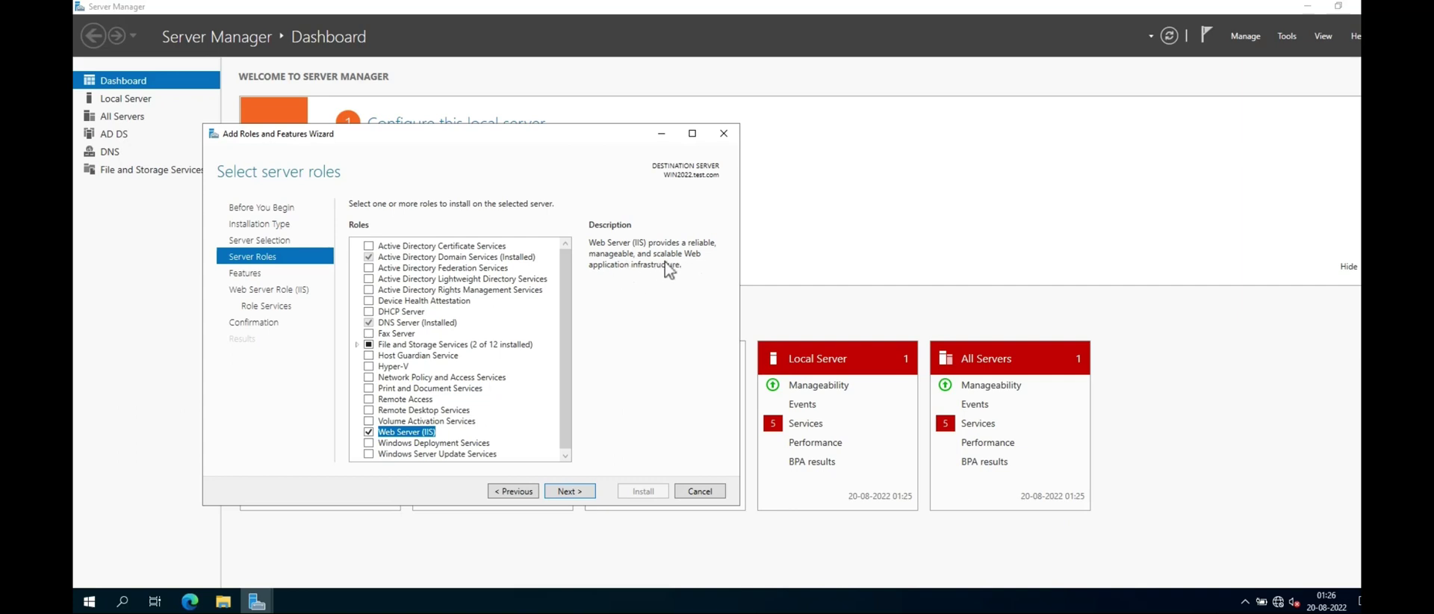
left_click(572, 493)
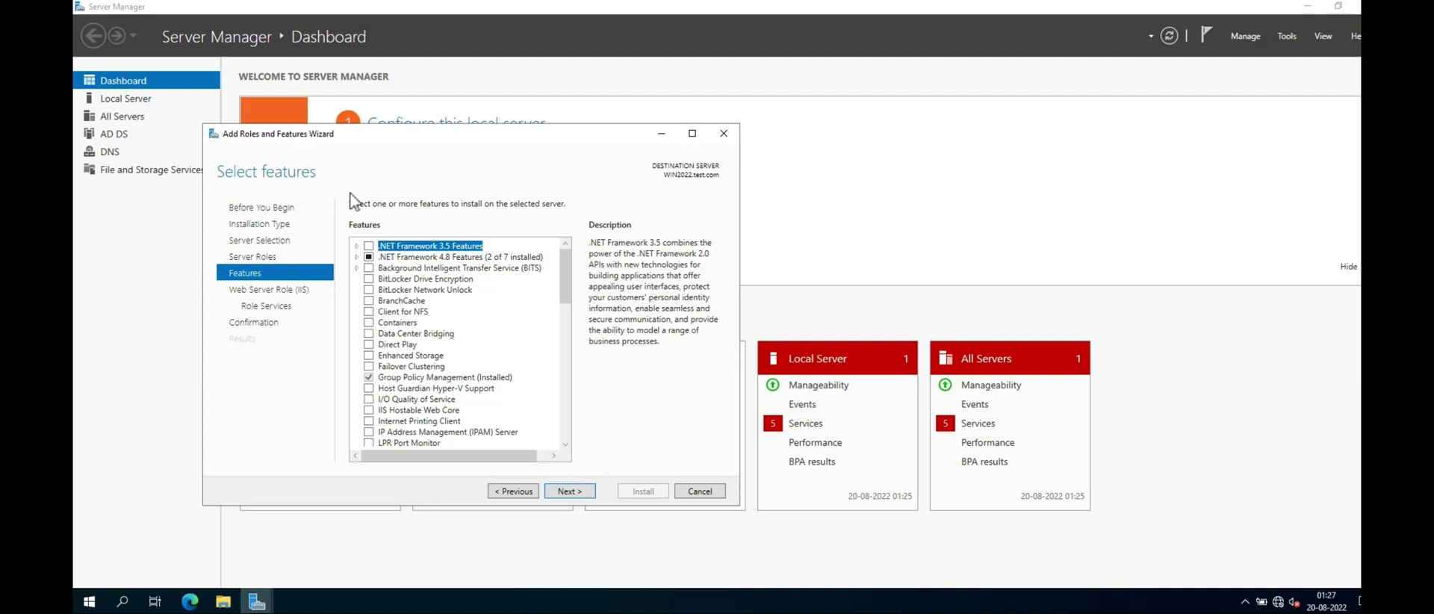
left_click(562, 492)
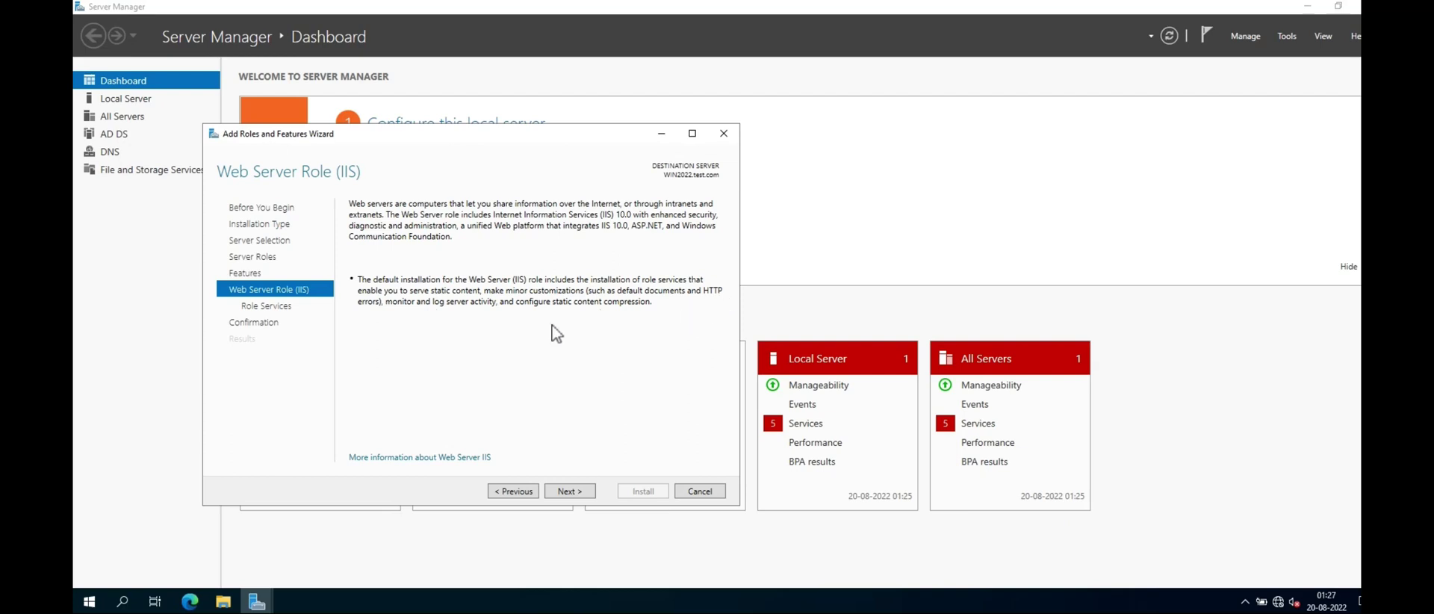
left_click(572, 492)
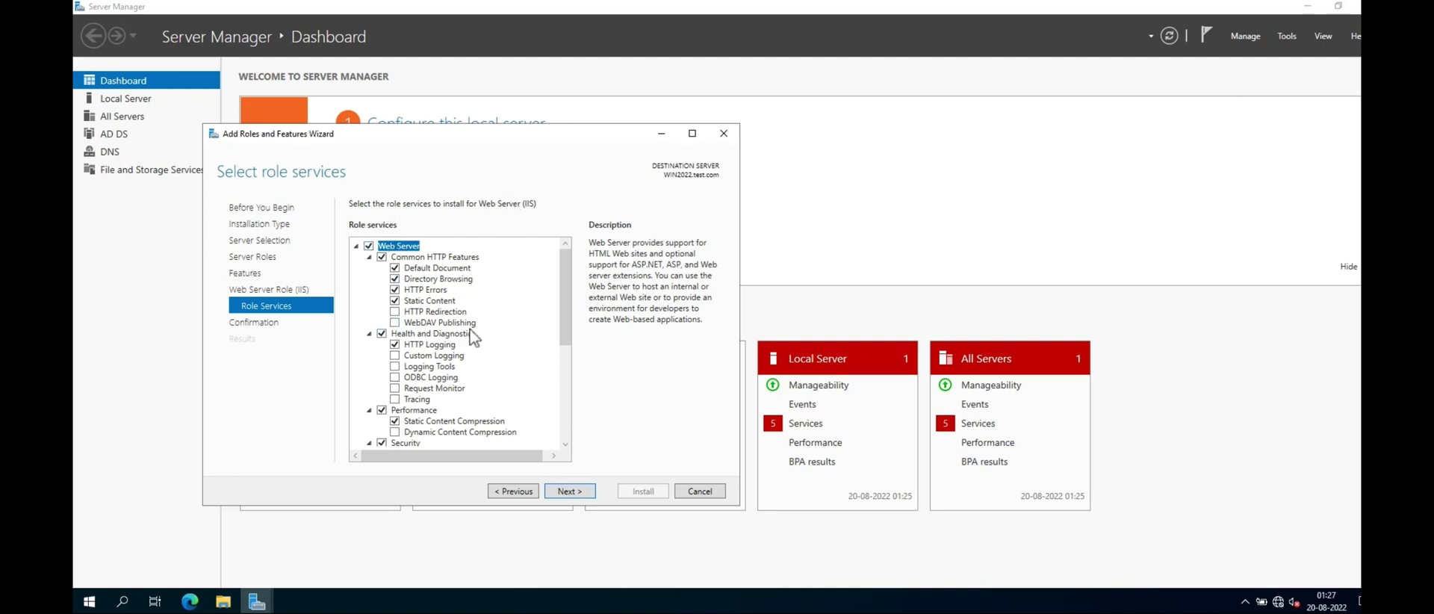
Review the Web Server (IIS) role services and accept the default selection.
scroll(471, 337, "down", 6)
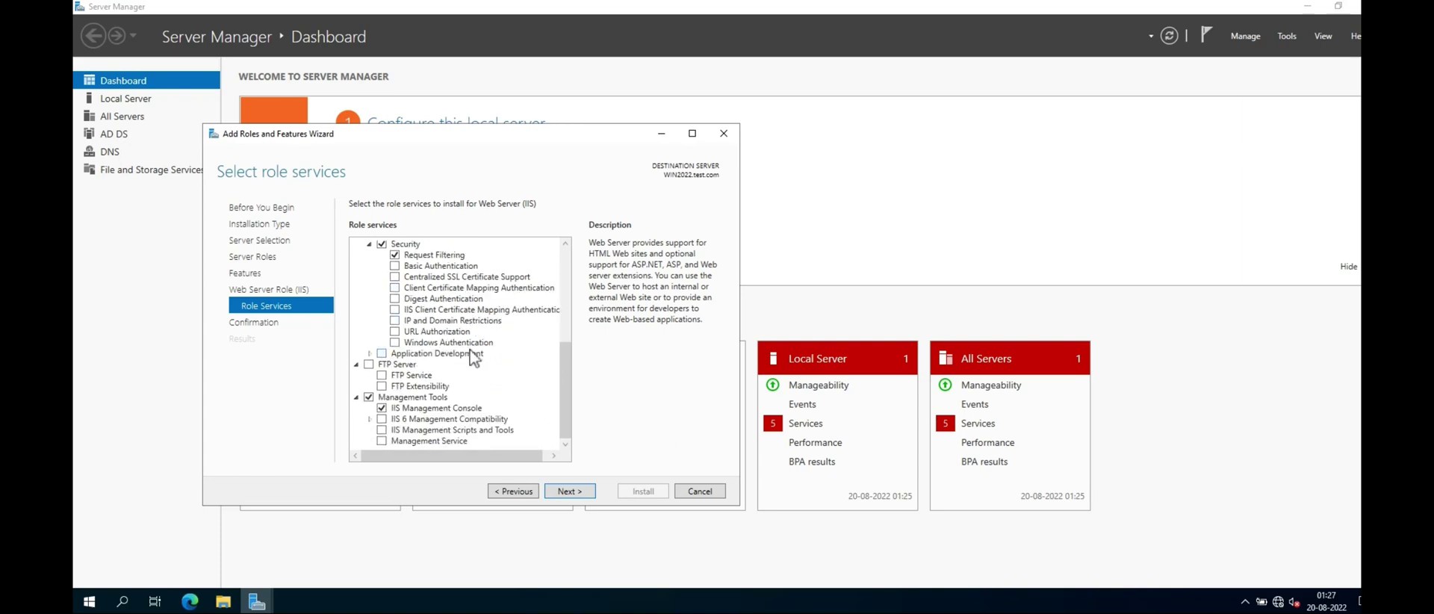
scroll(471, 360, "up", 6)
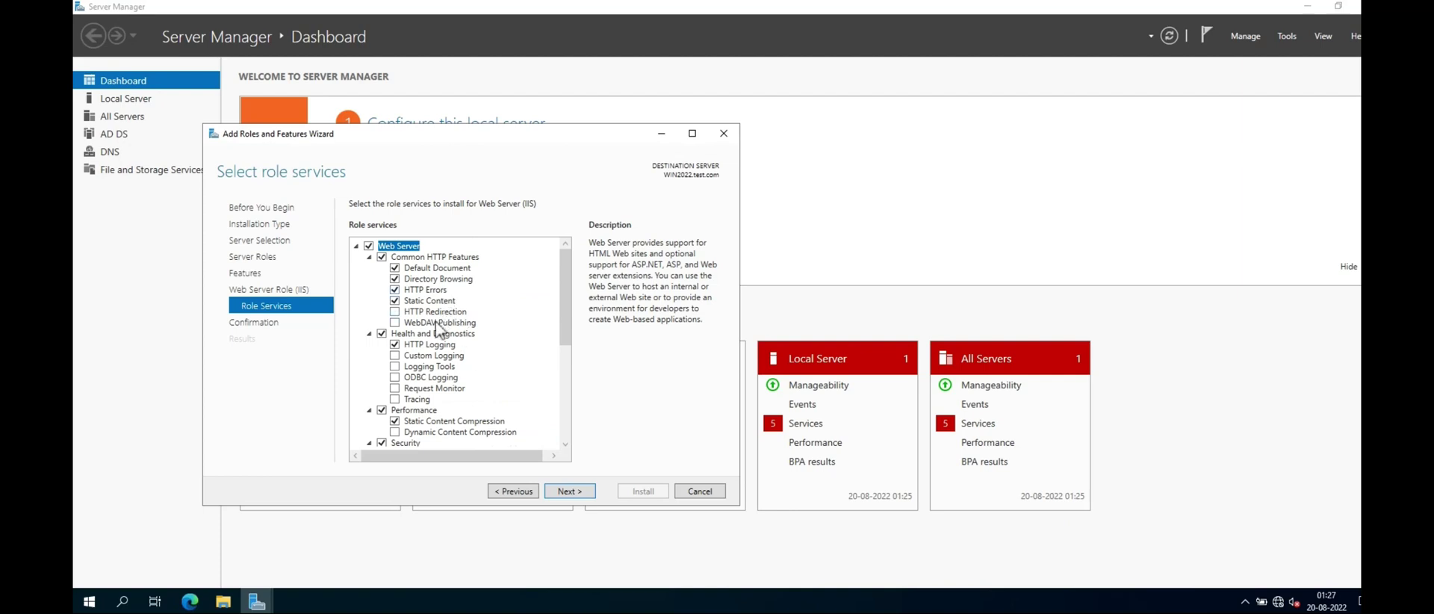
scroll(417, 399, "down", 4)
scroll(417, 404, "down", 2)
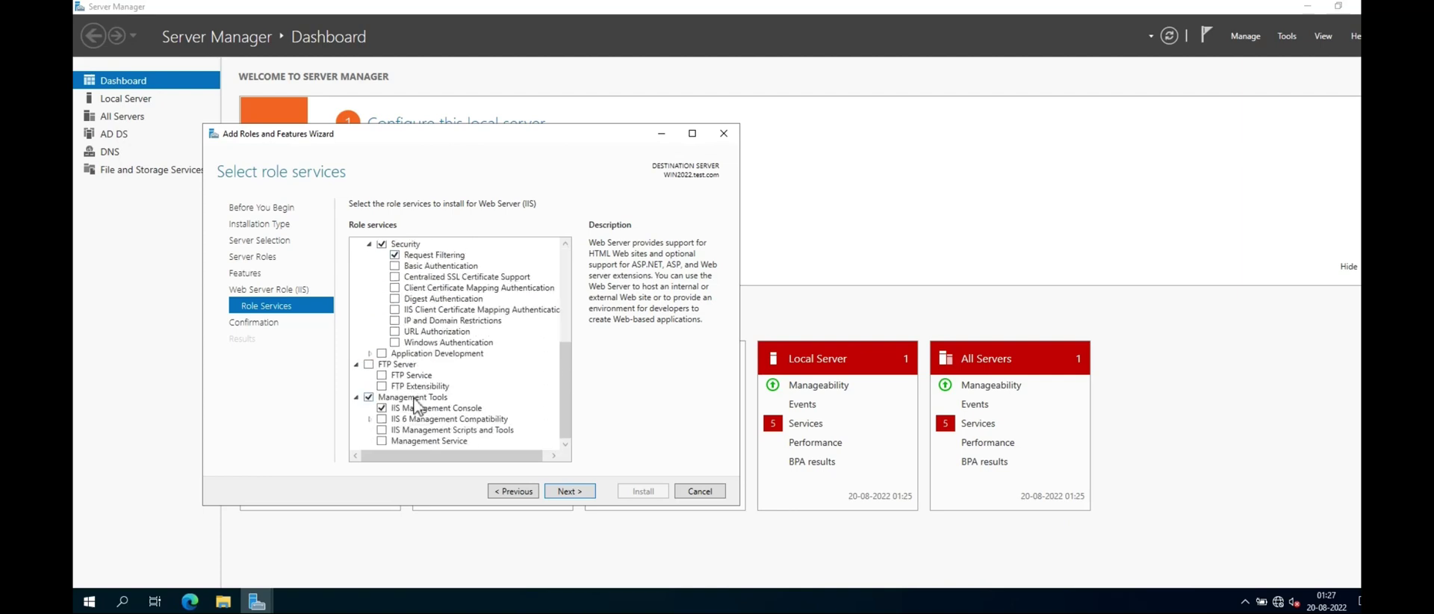
scroll(417, 405, "up", 6)
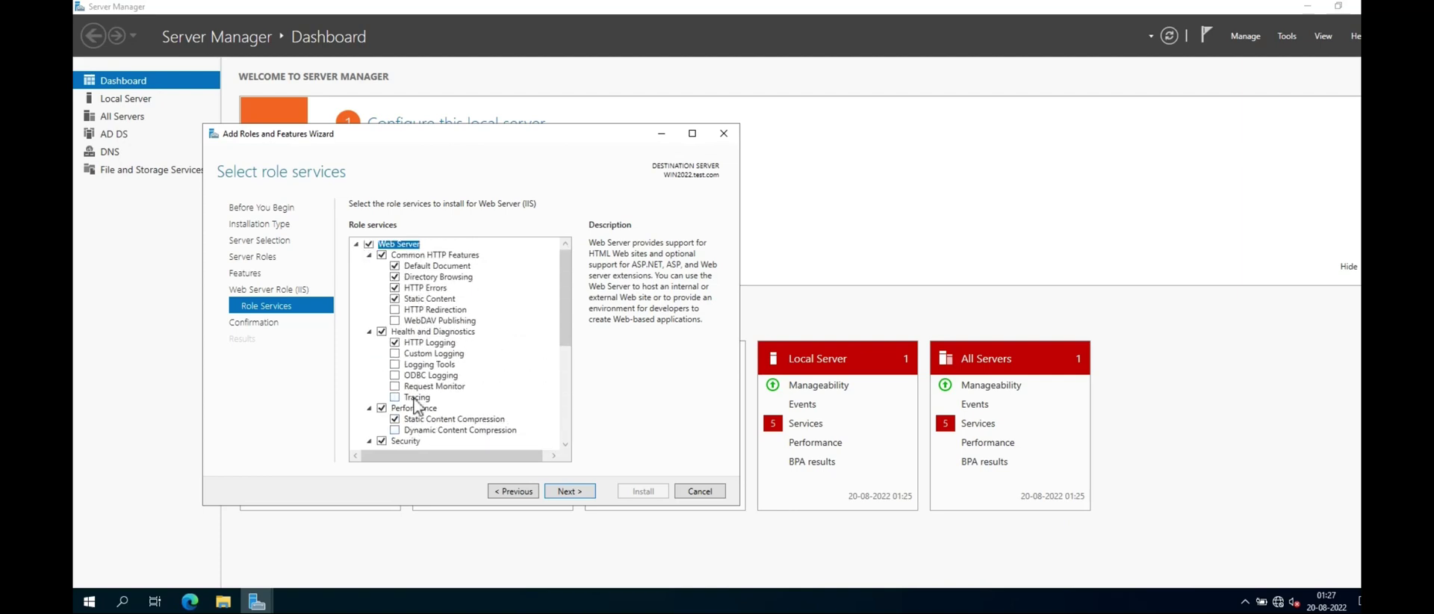
left_click(571, 493)
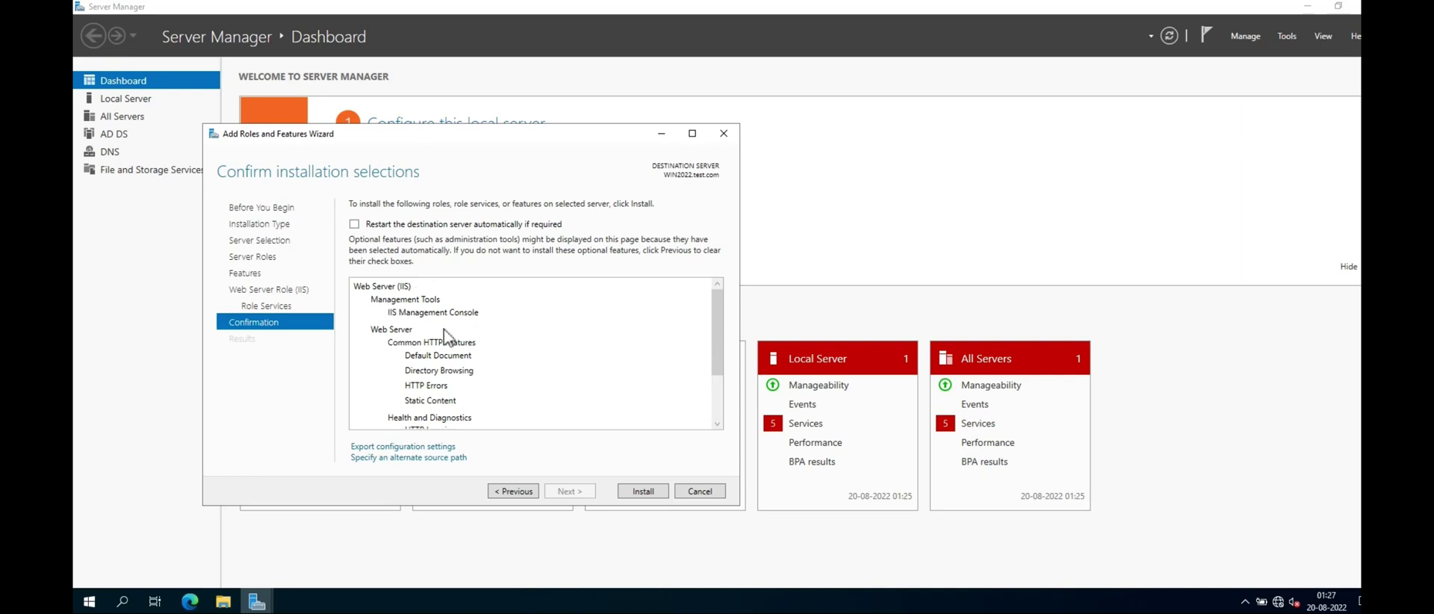
Check the list of installation selections and install the Web Server (IIS) role without enabling automatic restart.
scroll(448, 340, "down", 3)
scroll(440, 413, "up", 3)
scroll(441, 413, "up", 1)
left_click(644, 492)
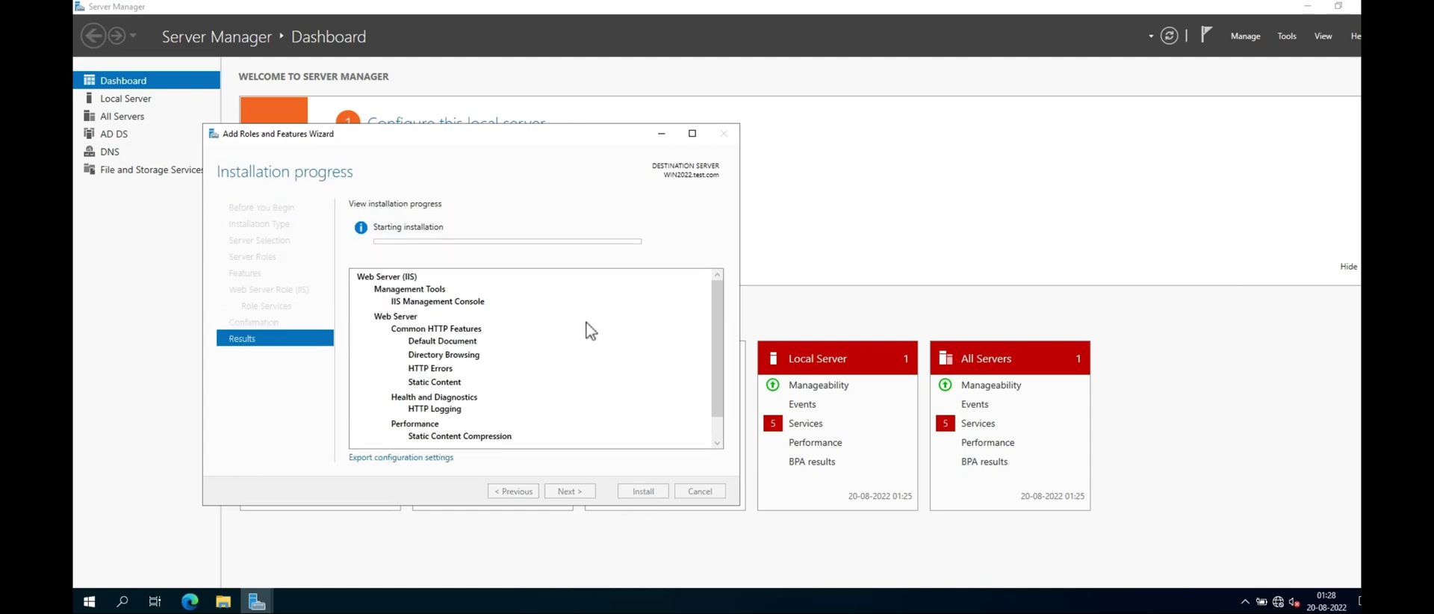
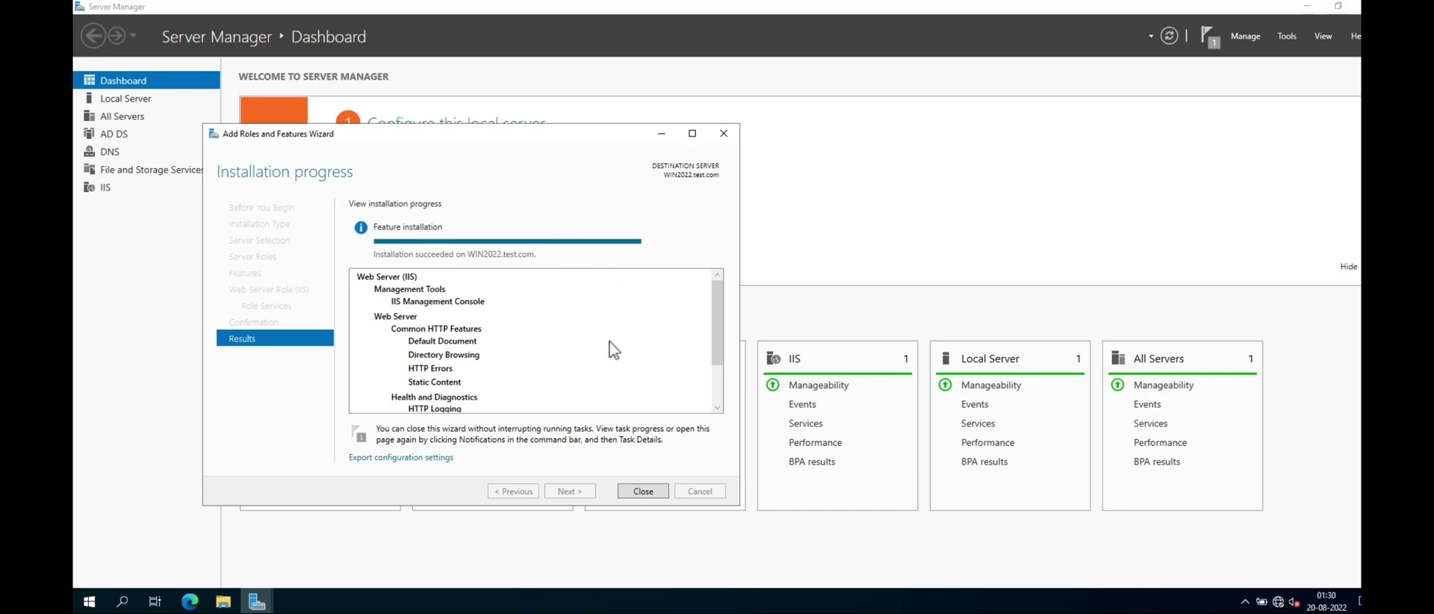
Review the installation results, and close both the wizard and Server Manager.
scroll(522, 349, "down", 2)
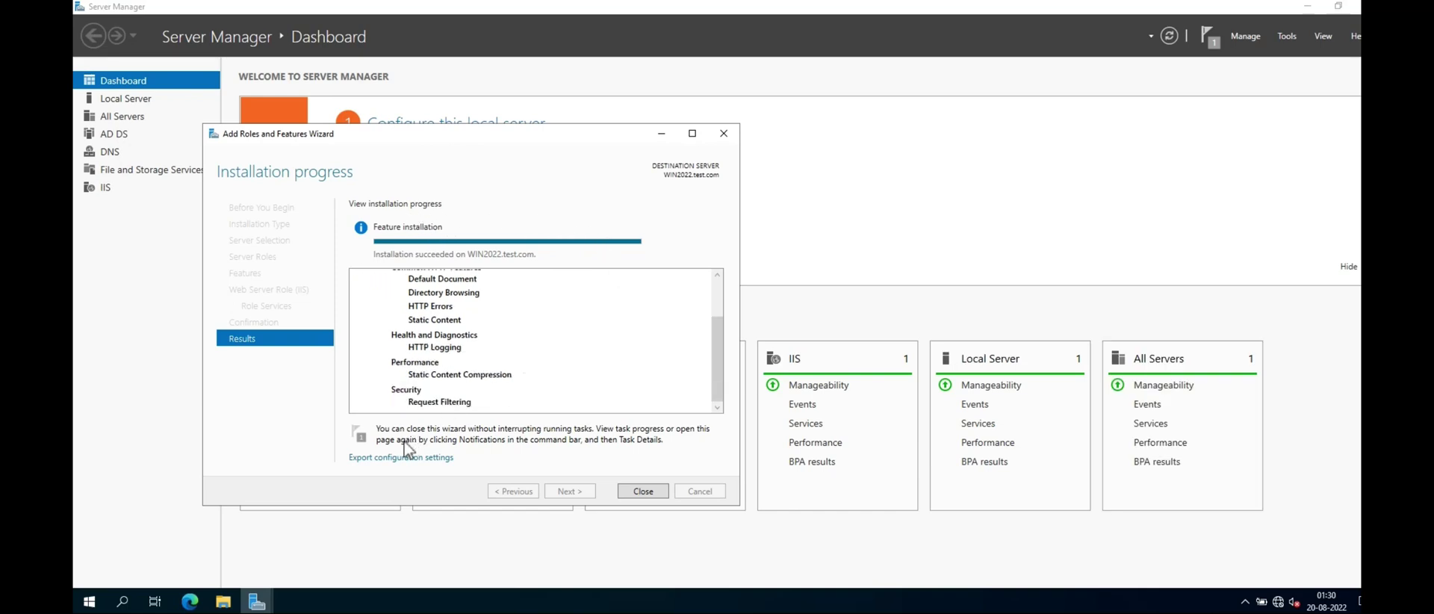
left_click(644, 492)
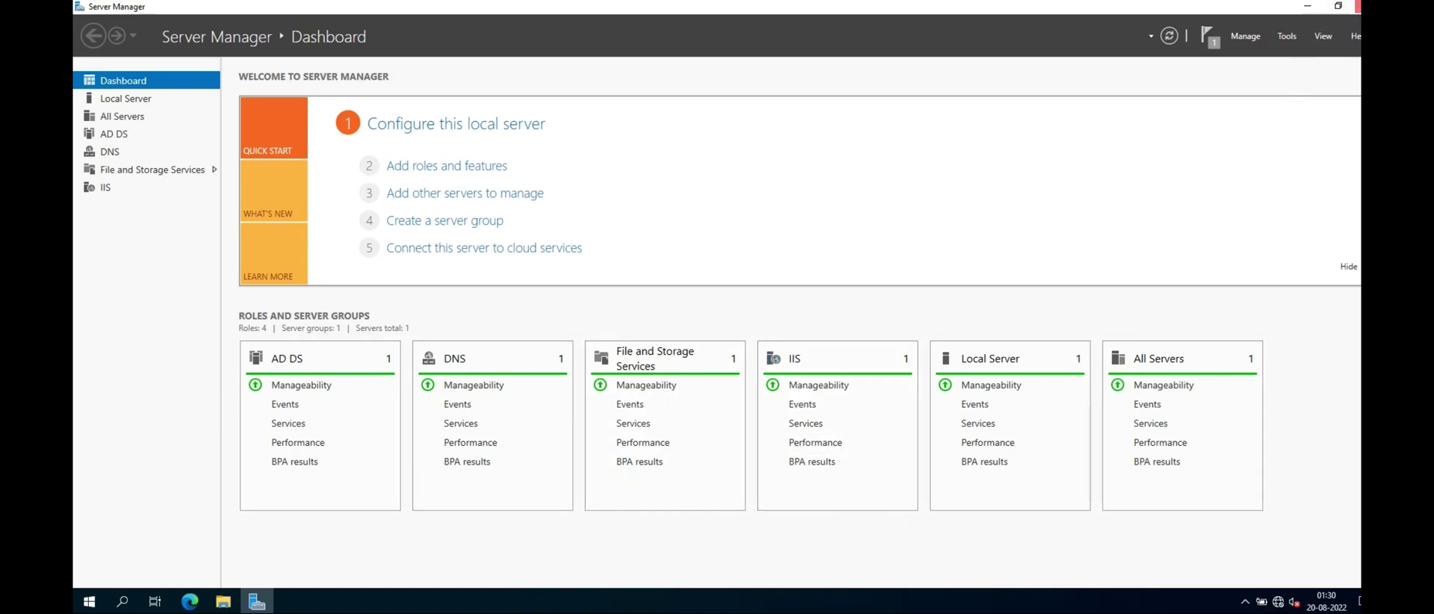
left_click(1357, 6)
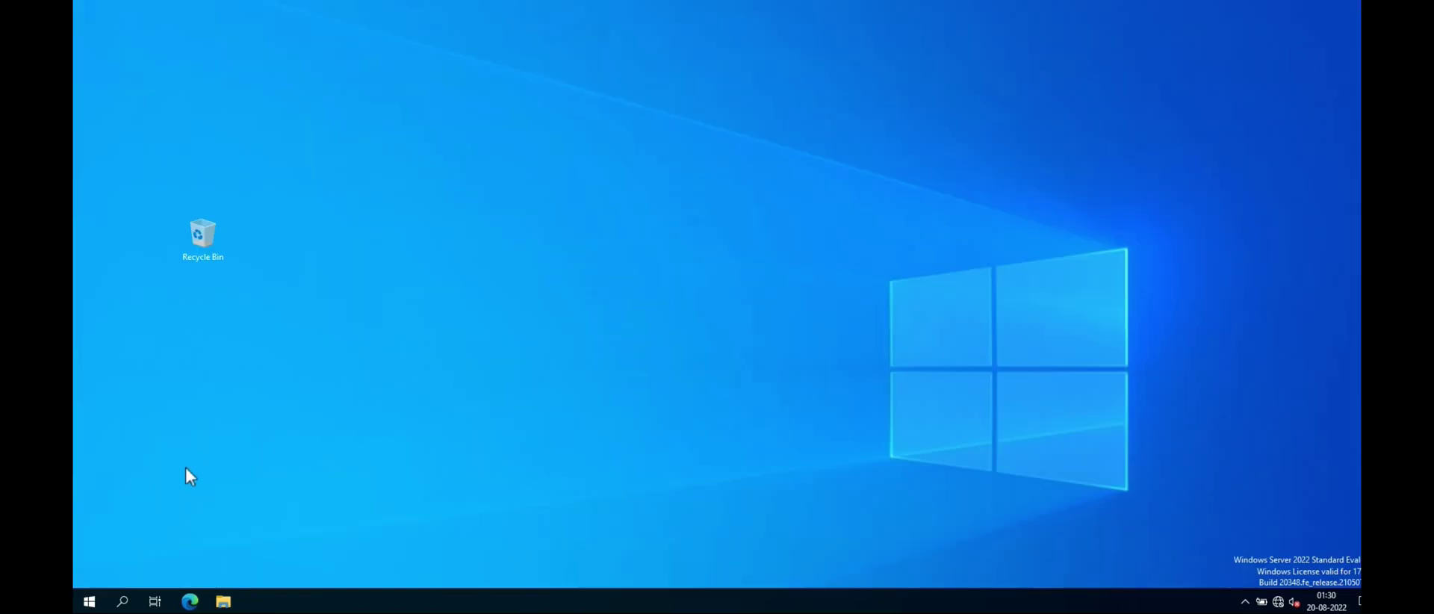
Open Internet Information Services (IIS) Manager from the Windows Administrative Tools and maximize its window.
left_click(90, 599)
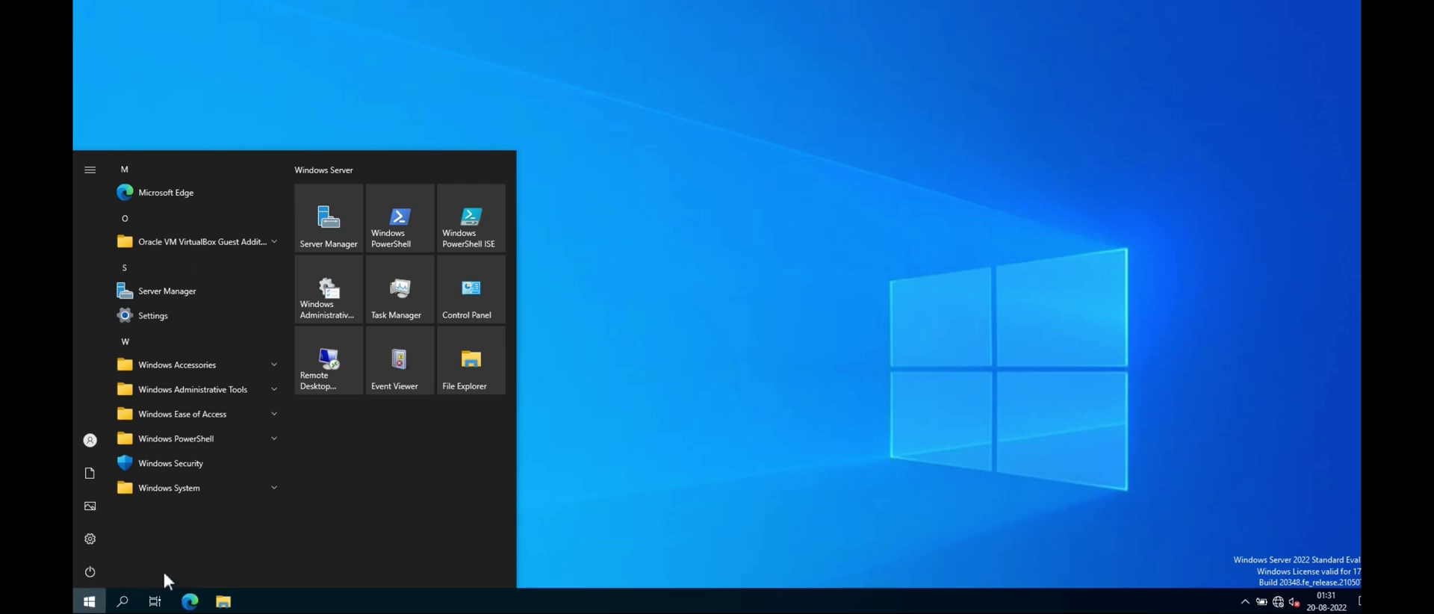
left_click(245, 390)
scroll(245, 387, "down", 1)
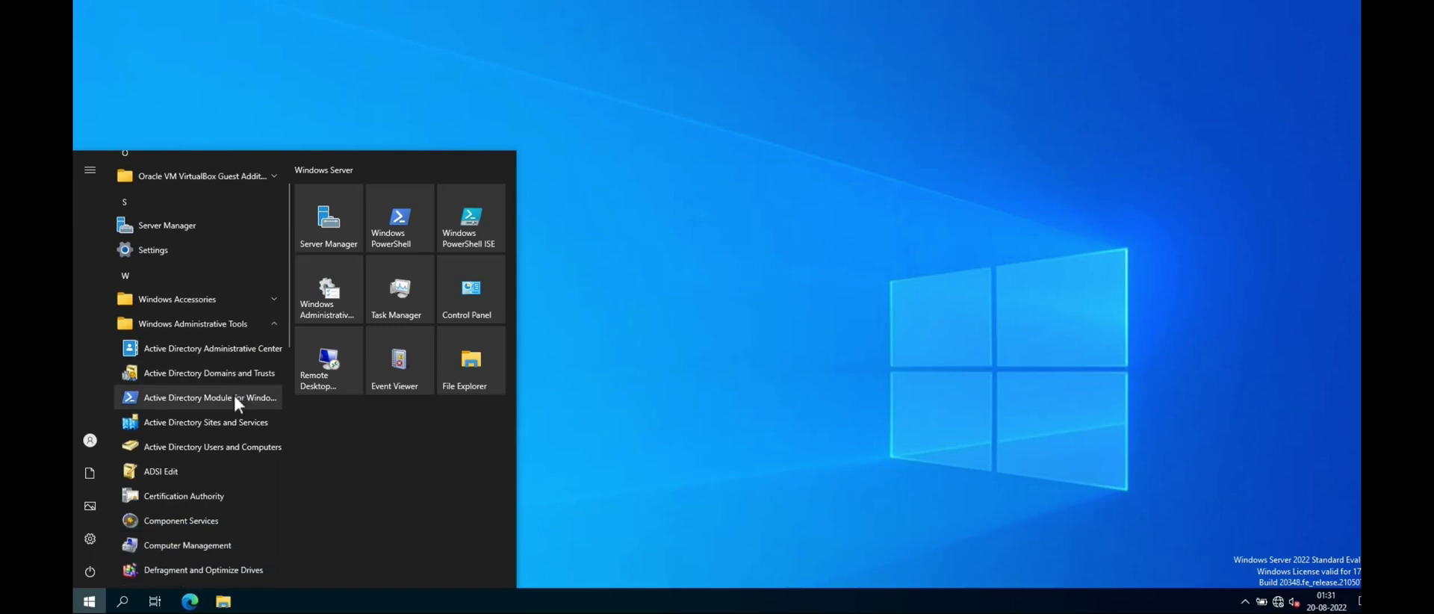
scroll(230, 417, "down", 3)
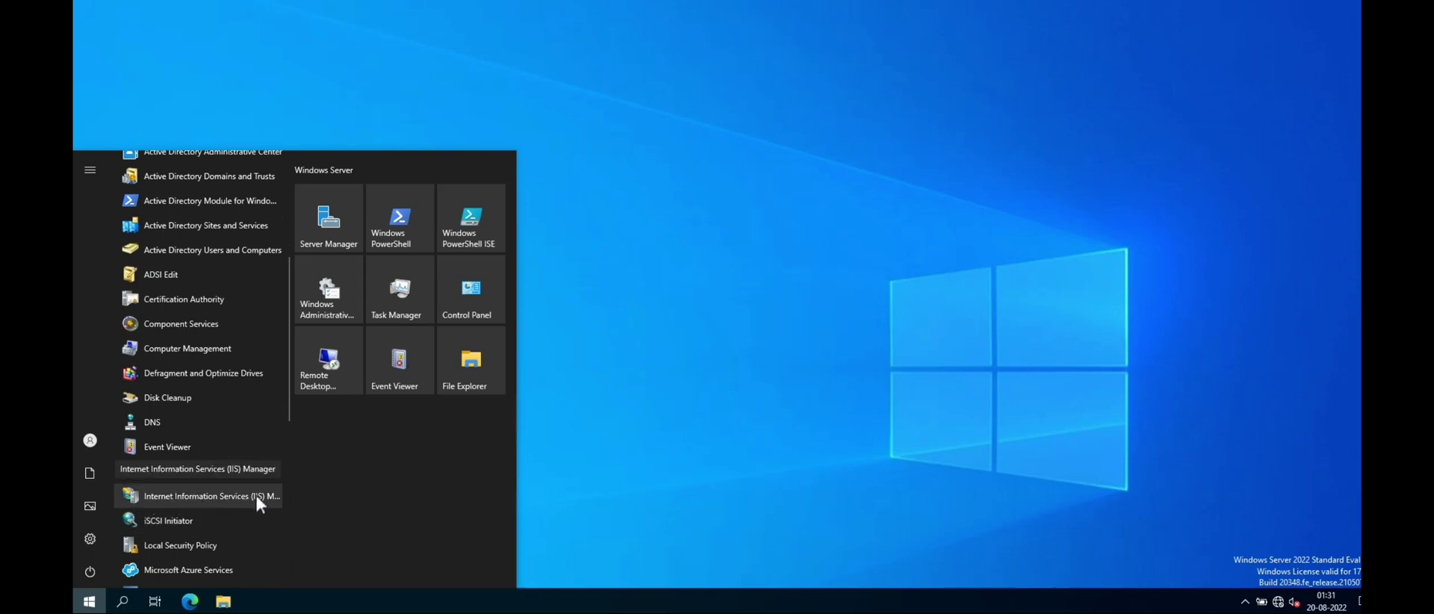
left_click(166, 501)
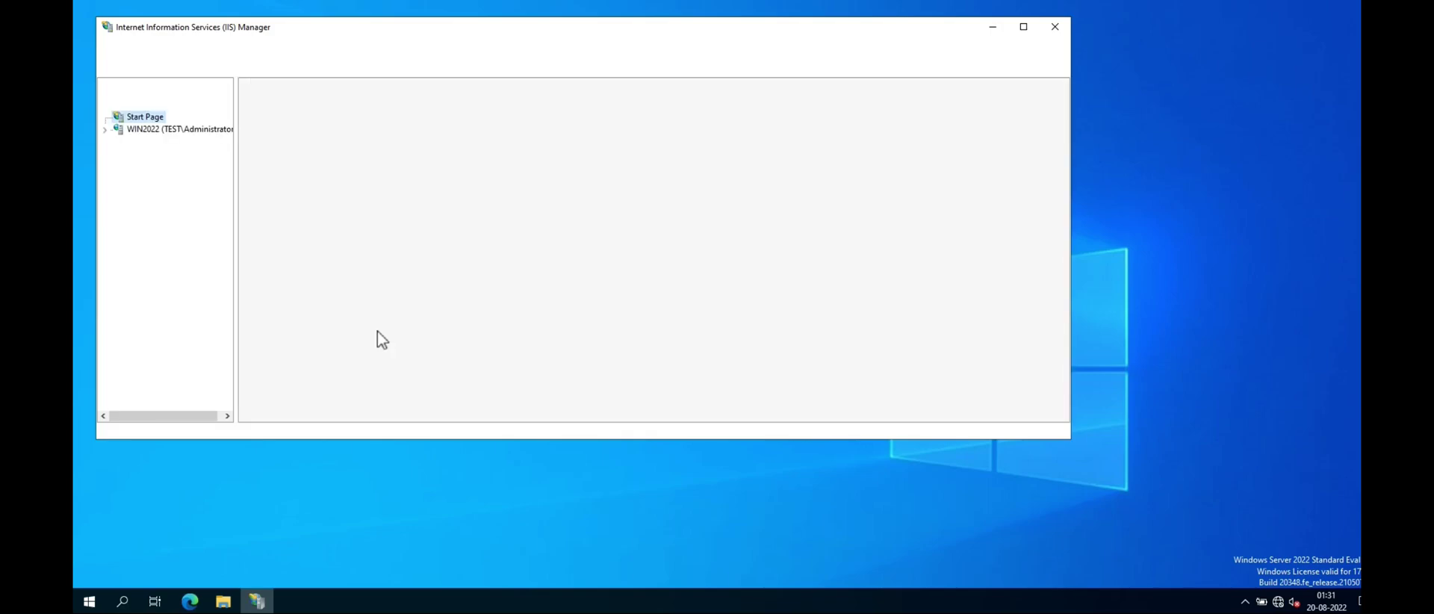
left_click(1024, 26)
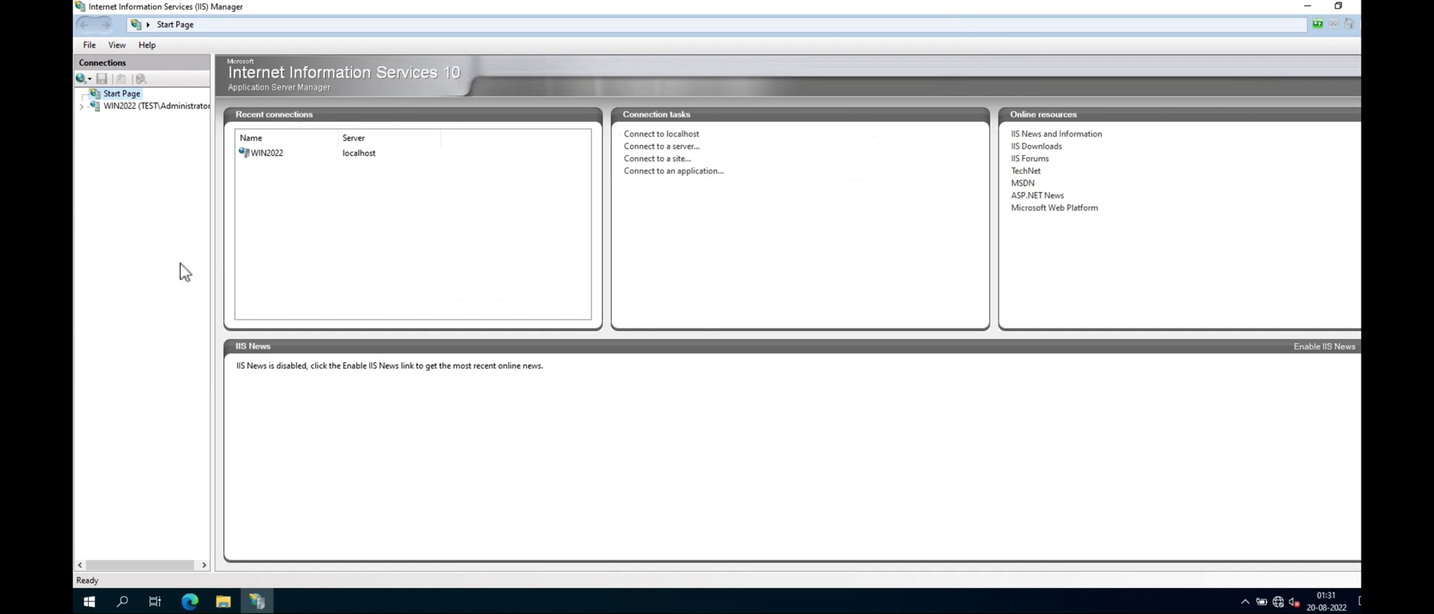
Look at the WIN2022 server's application pools and open the Default Web Site under its sites.
left_click(104, 106)
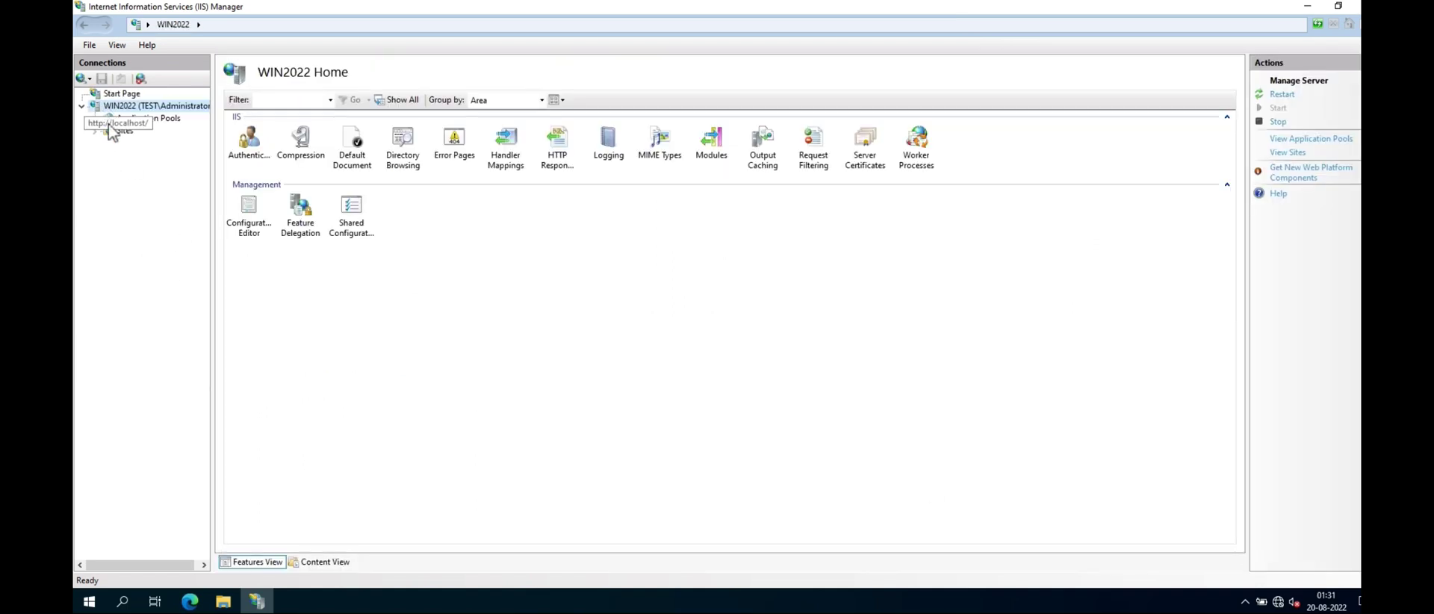
left_click(125, 119)
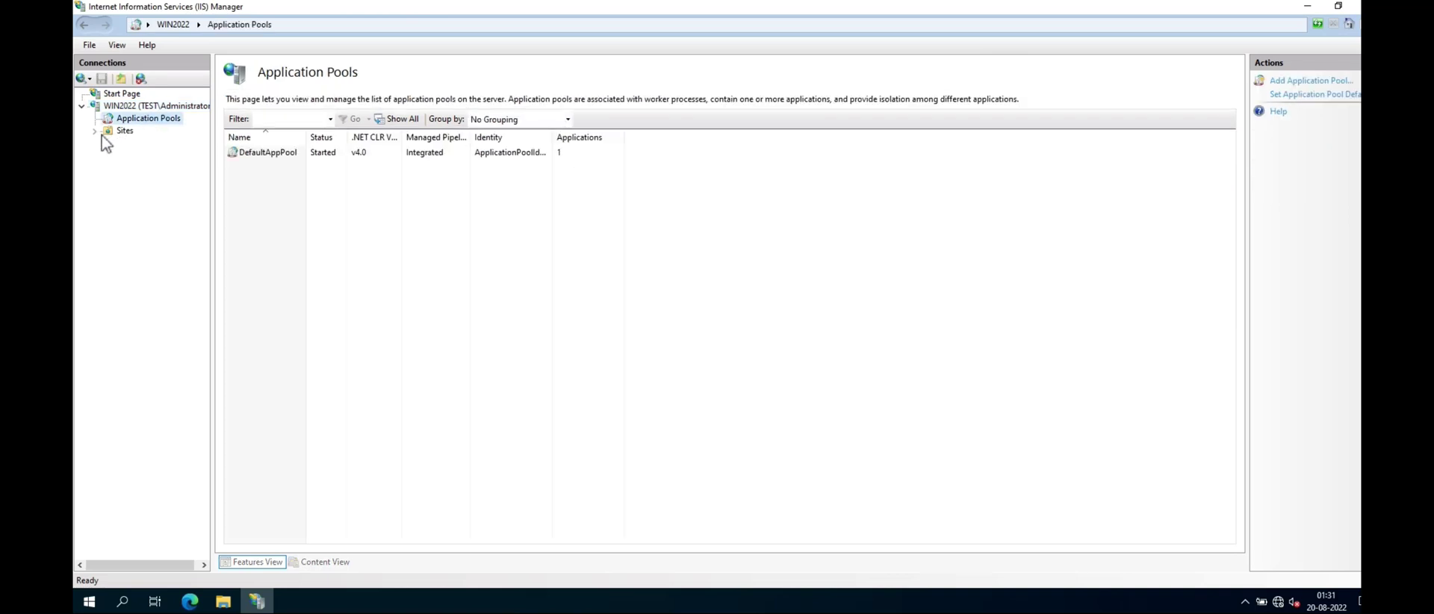
left_click(94, 131)
left_click(120, 144)
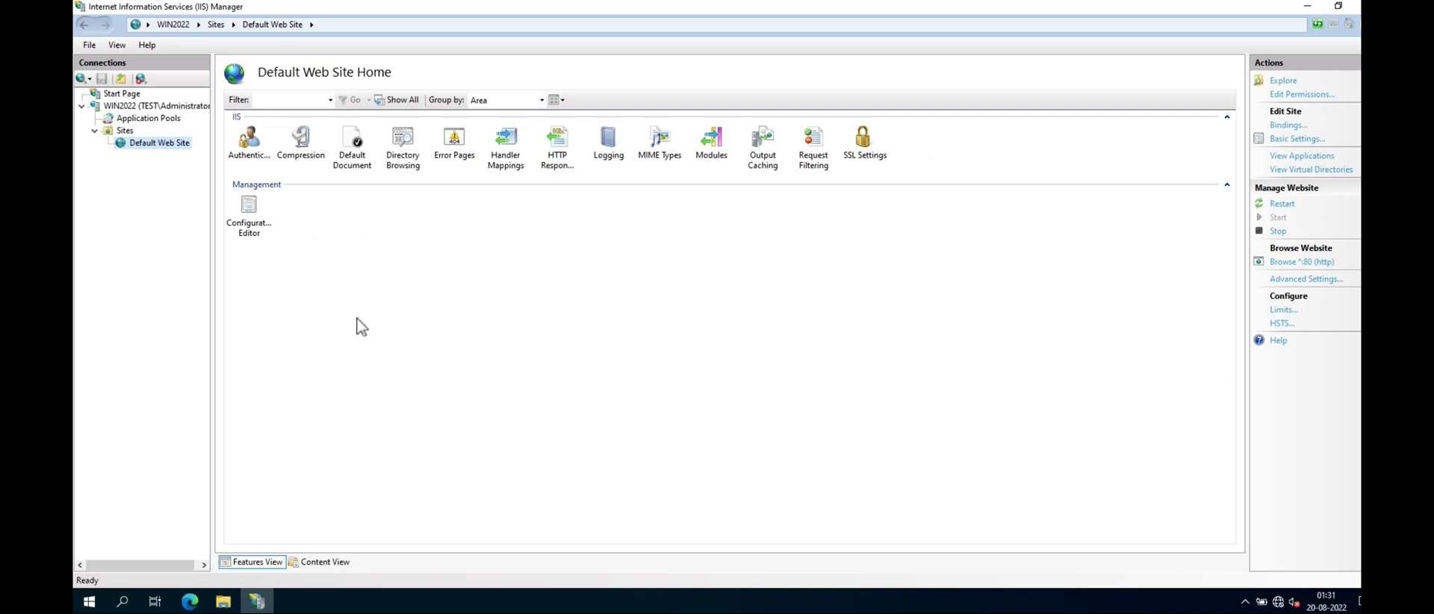
Browse the Default Web Site on *:80 in Microsoft Edge, closing the extra browser tabs and selecting the localhost address.
left_click(1306, 263)
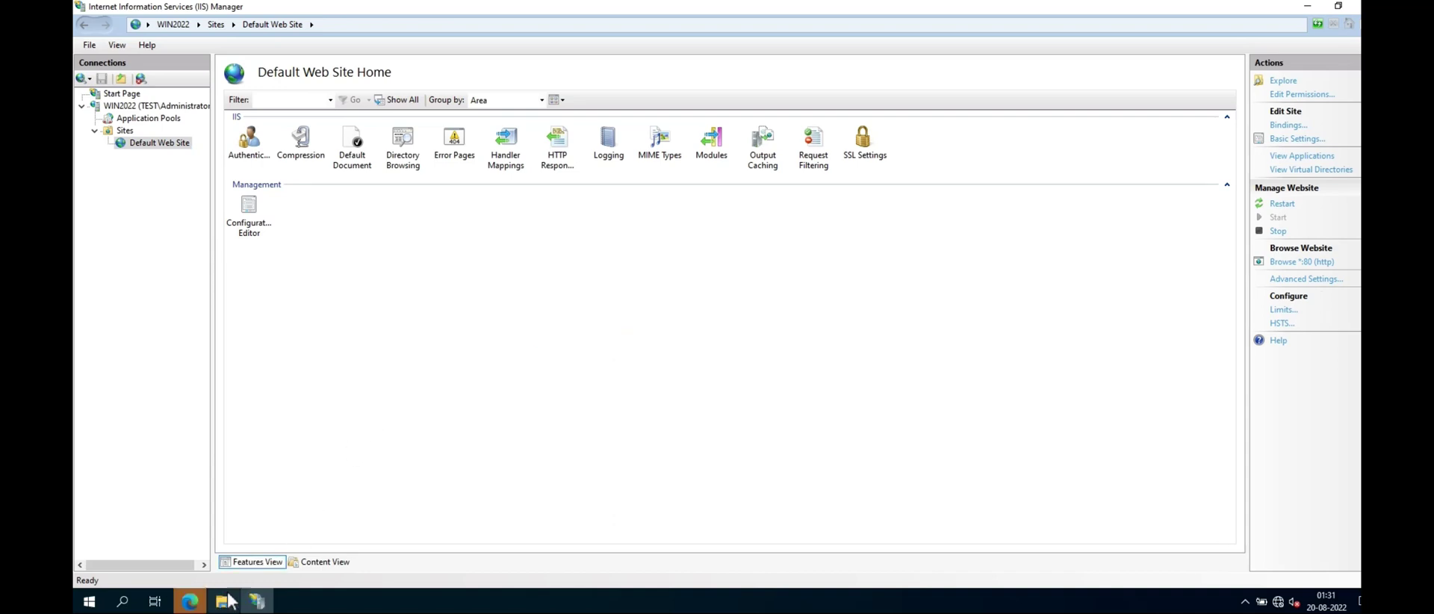
left_click(191, 602)
left_click(397, 10)
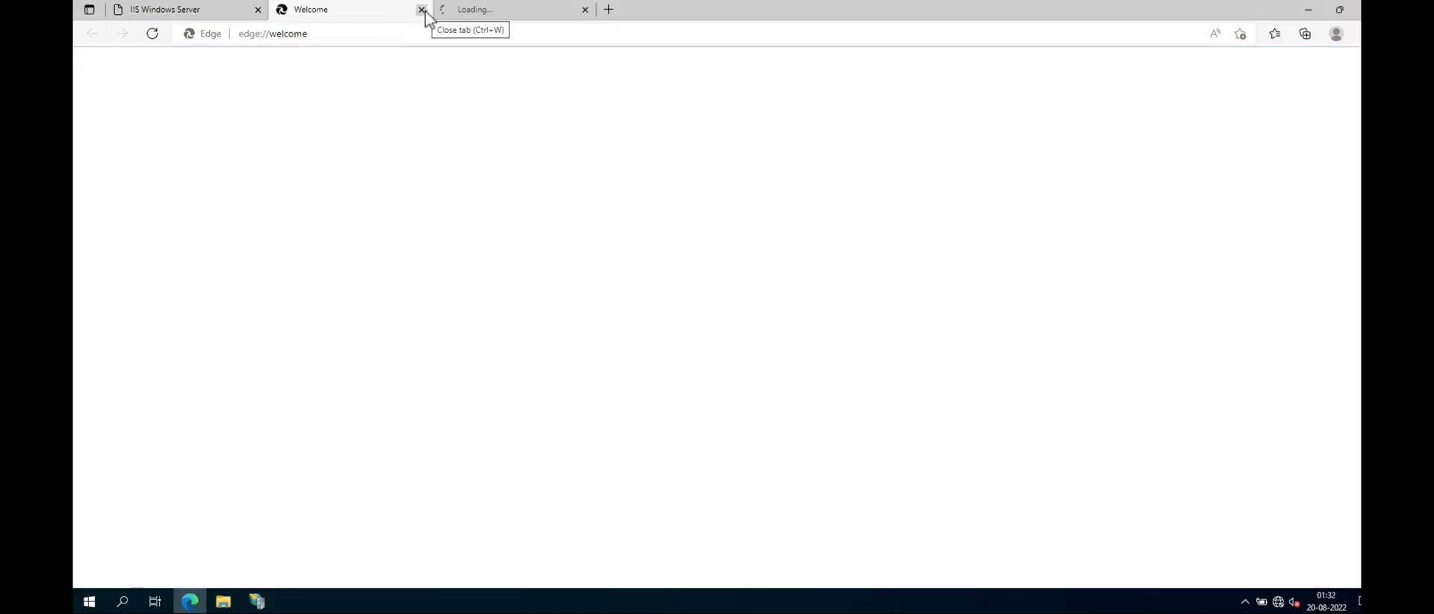
left_click(422, 10)
left_click(422, 10)
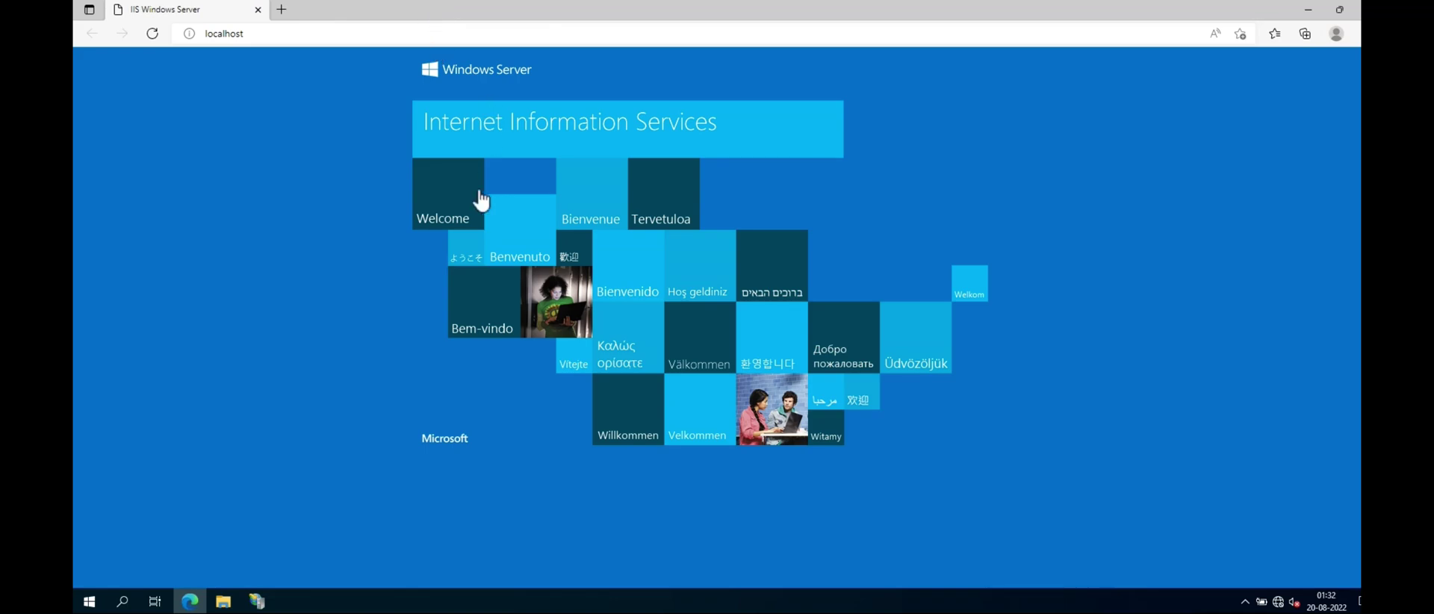
left_click(235, 34)
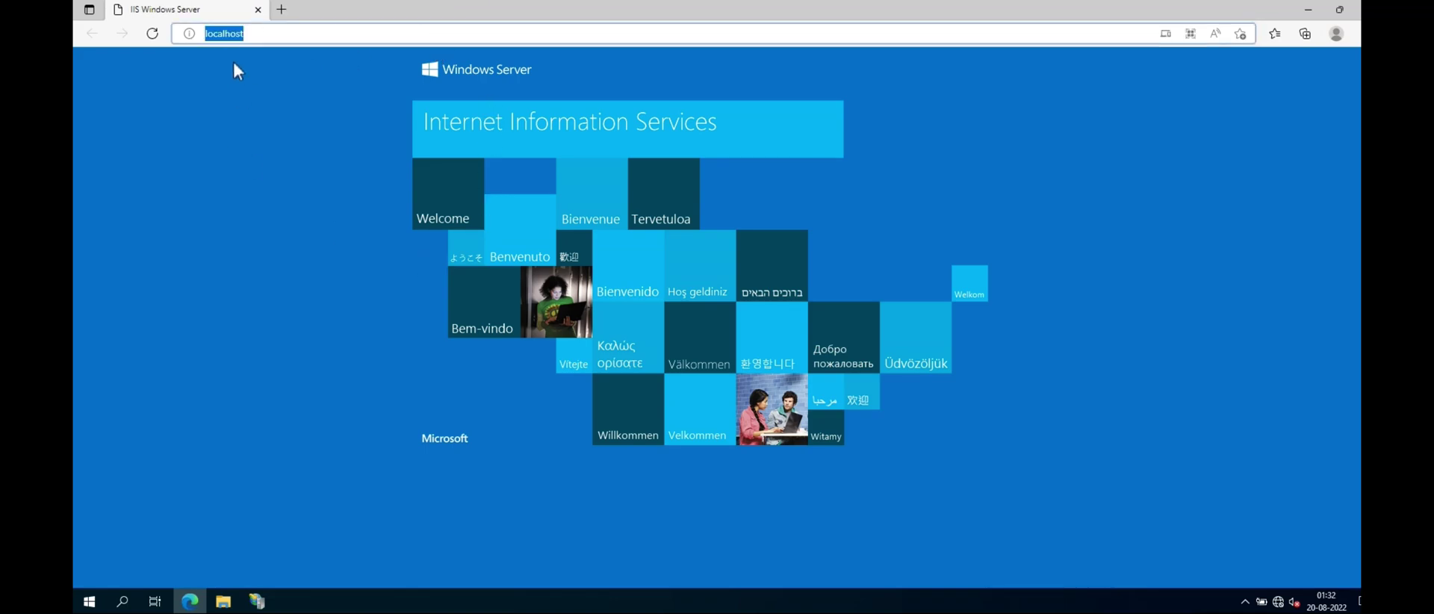